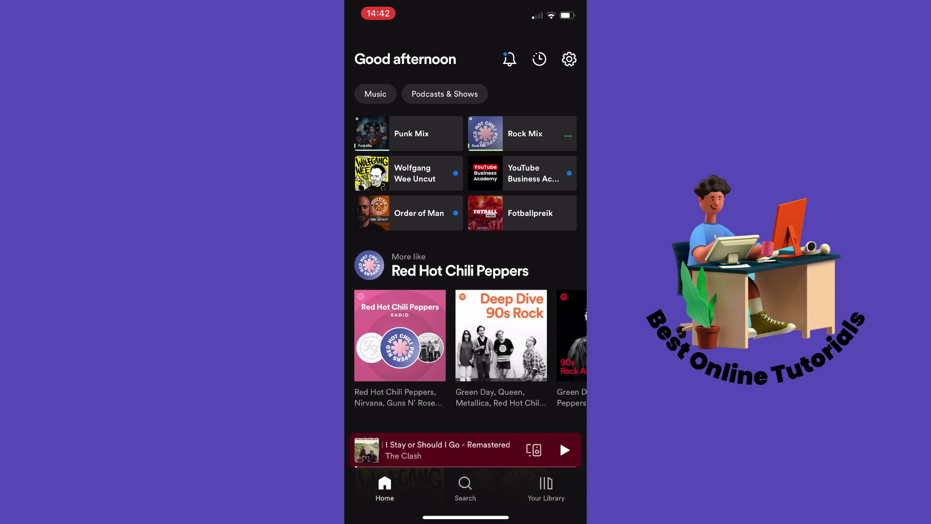
Step: Start logging out from Spotify settings, then cancel and return to the Home feed
left_click(569, 59)
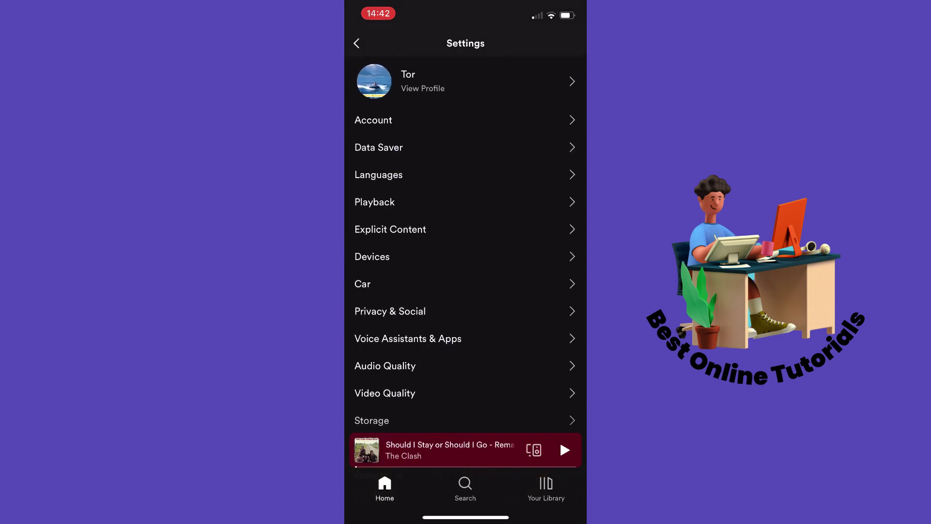
scroll(465, 255, "down", 5)
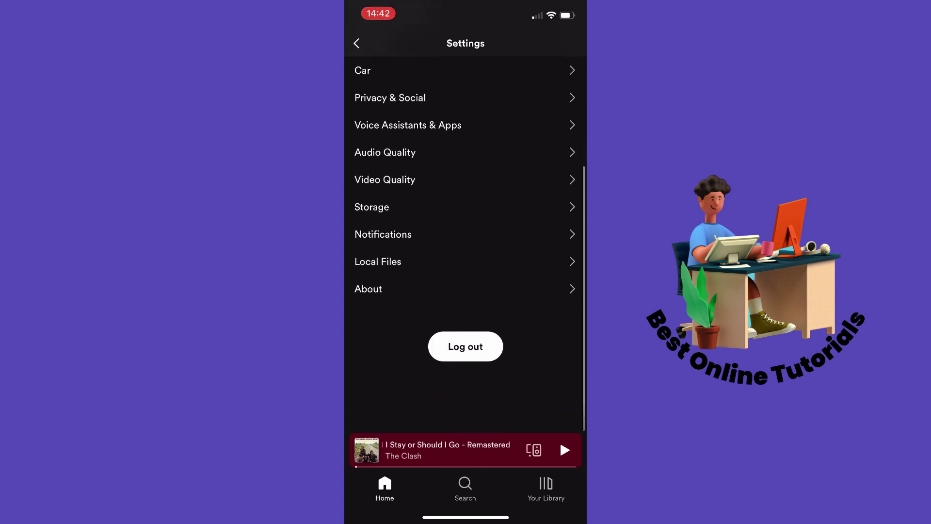
left_click(466, 347)
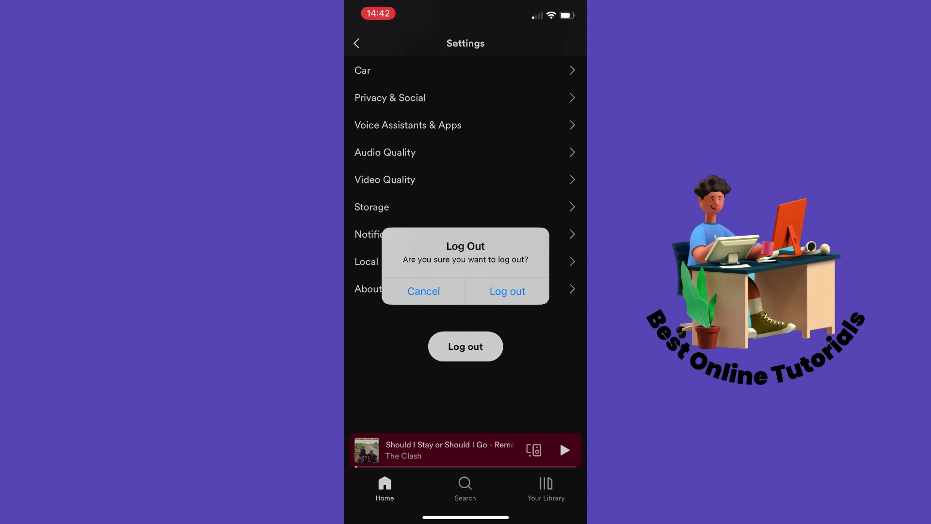
left_click(423, 291)
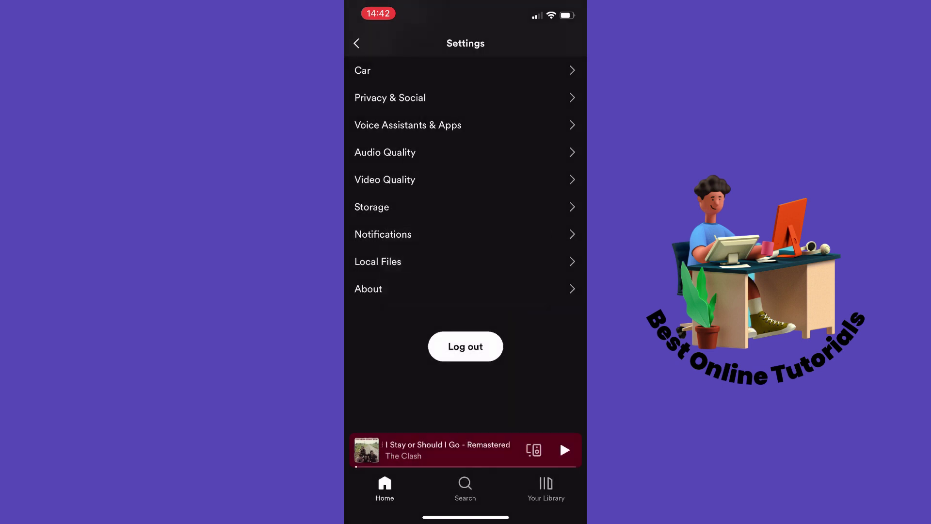
scroll(467, 240, "up", 5)
left_click(357, 43)
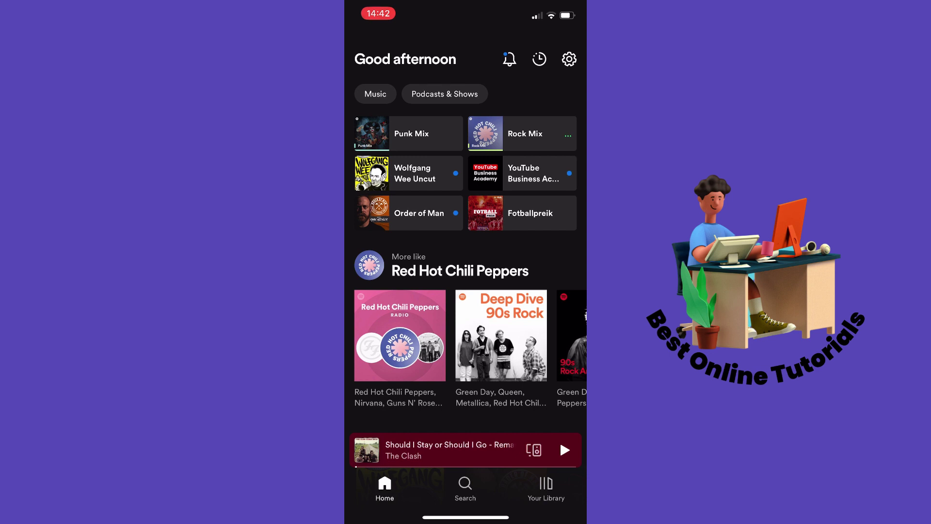
Step: Clear Spotify's cache in Storage settings, shrinking it from 750 MB to 2 MB
left_click(569, 59)
scroll(466, 240, "down", 5)
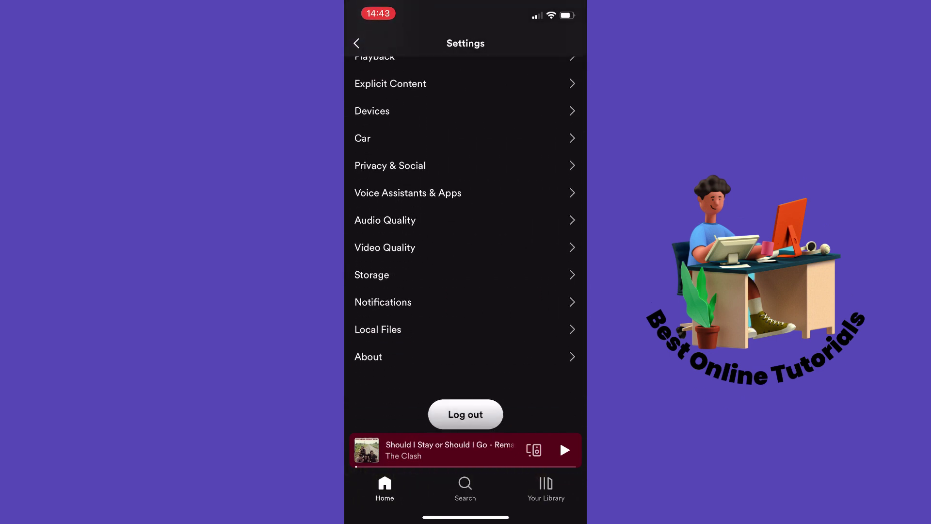
left_click(372, 274)
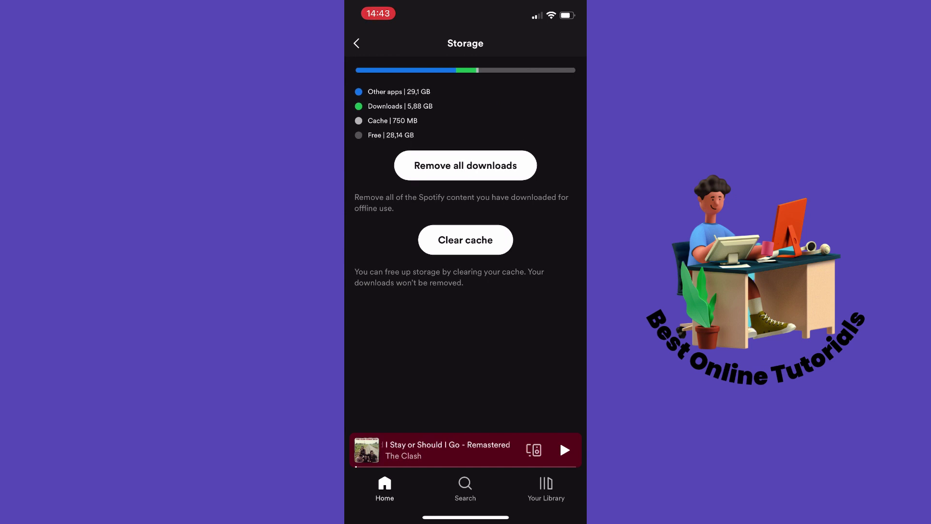
left_click(465, 239)
left_click(508, 291)
left_click(357, 43)
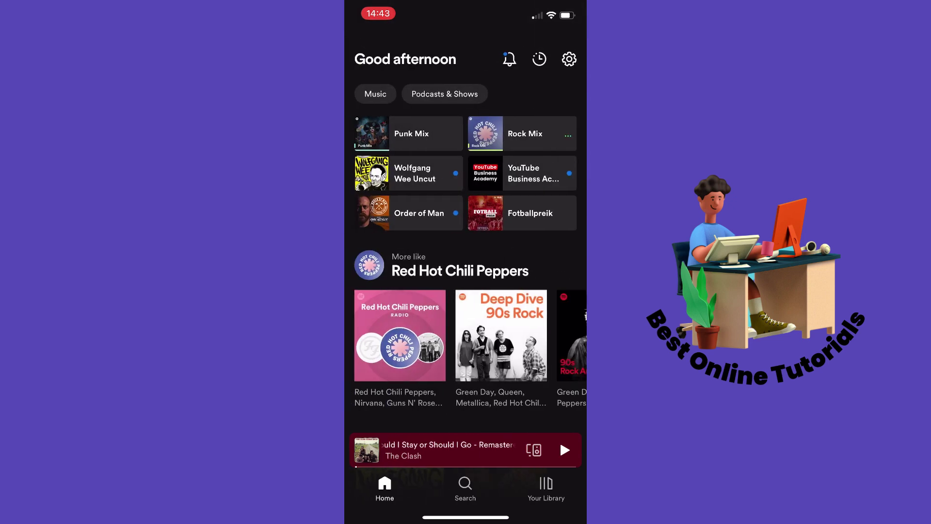
Step: Force-quit Spotify from the app switcher and relaunch it from the home screen
left_click_drag(465, 518, 466, 327)
left_click_drag(535, 292, 535, 29)
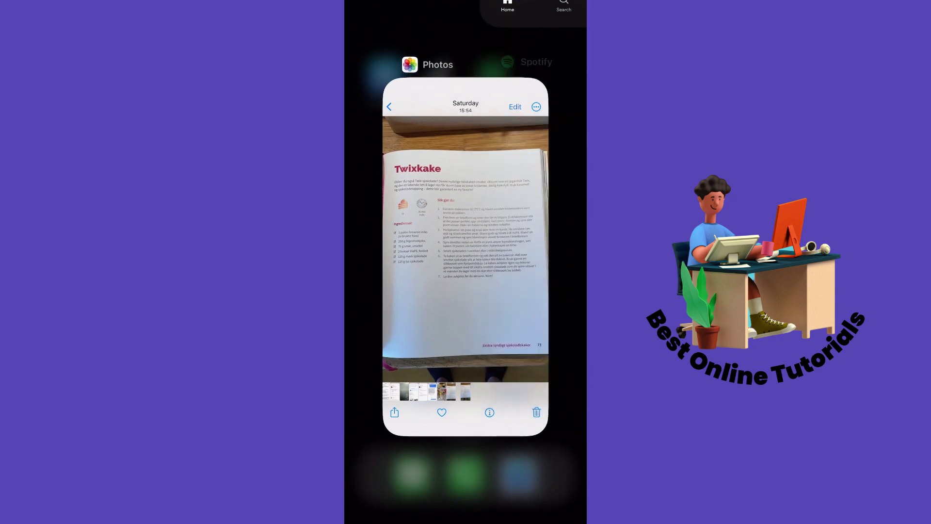
left_click(465, 481)
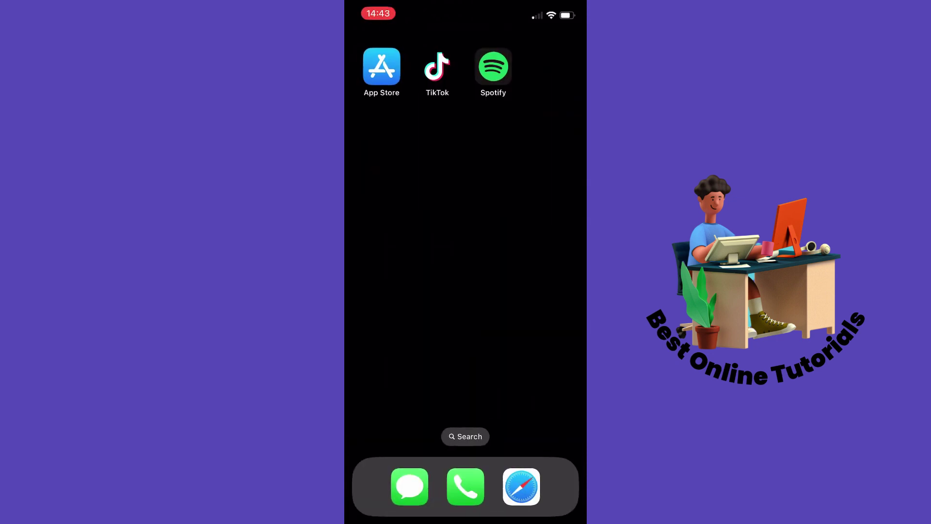
left_click(493, 67)
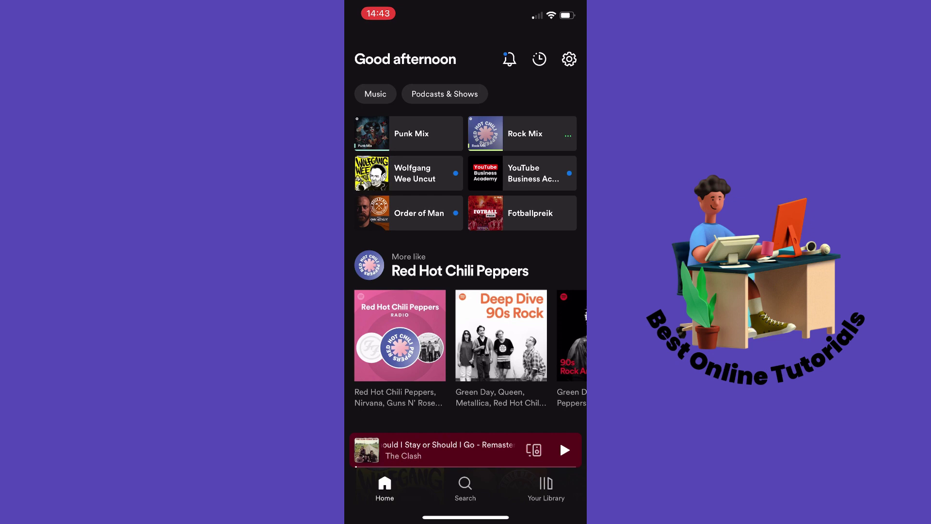
Step: Close Spotify completely again and bring up the App Store
left_click_drag(465, 517, 466, 328)
left_click_drag(465, 255, 466, 59)
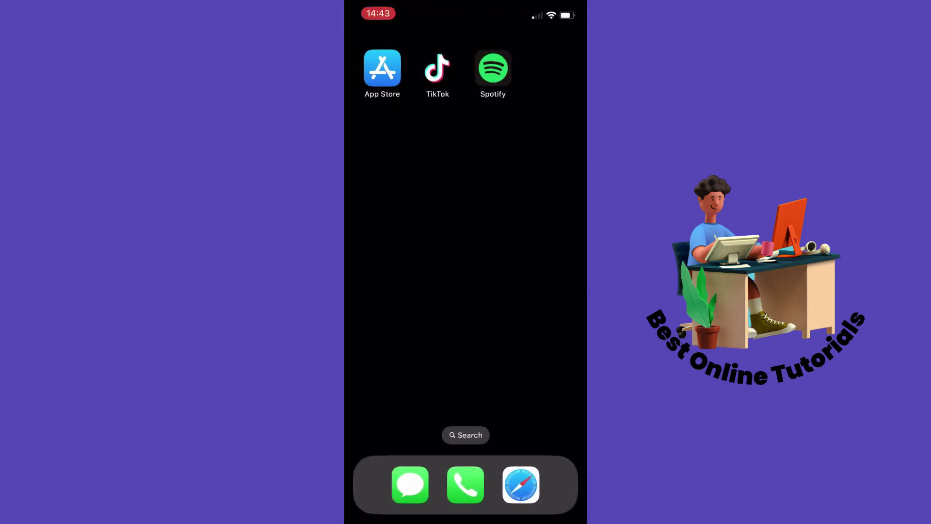
left_click(383, 66)
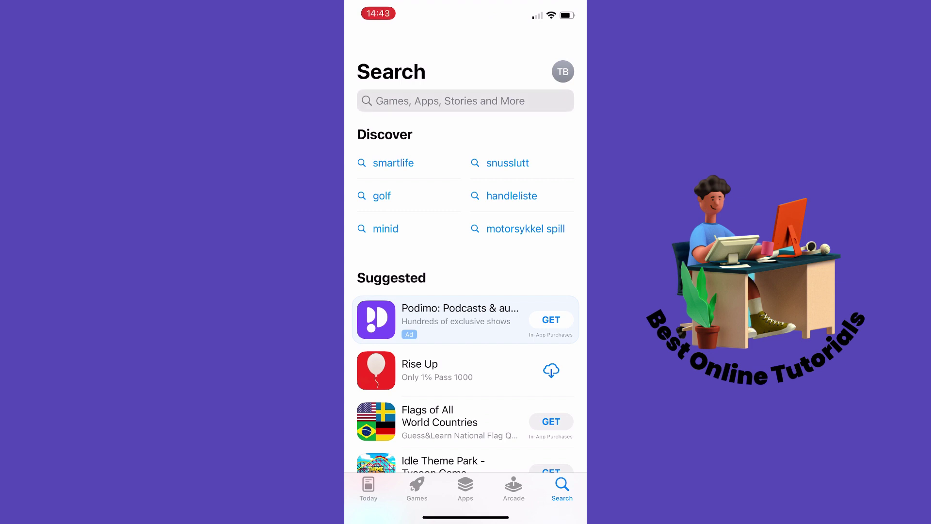
Step: Search the App Store for 'spotify', confirm it shows installed, then close the App Store
left_click(451, 101)
type("spo")
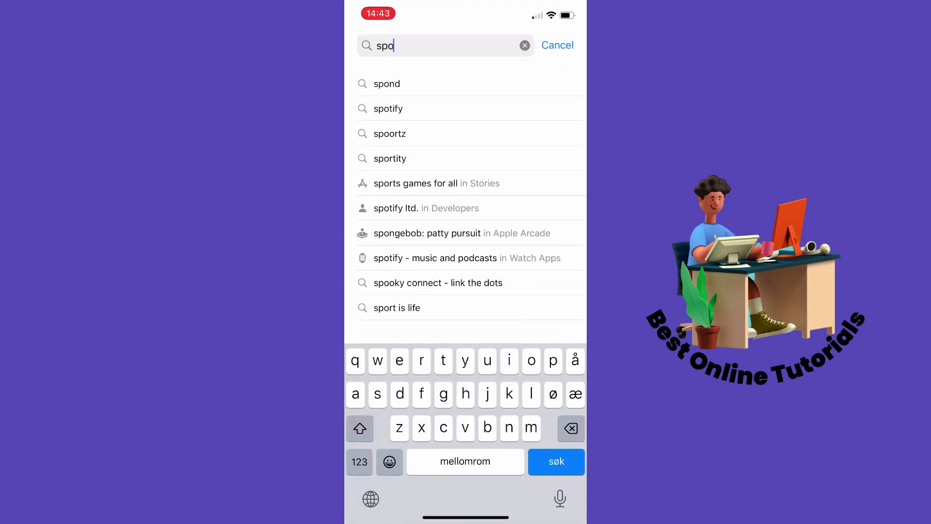
type("tify")
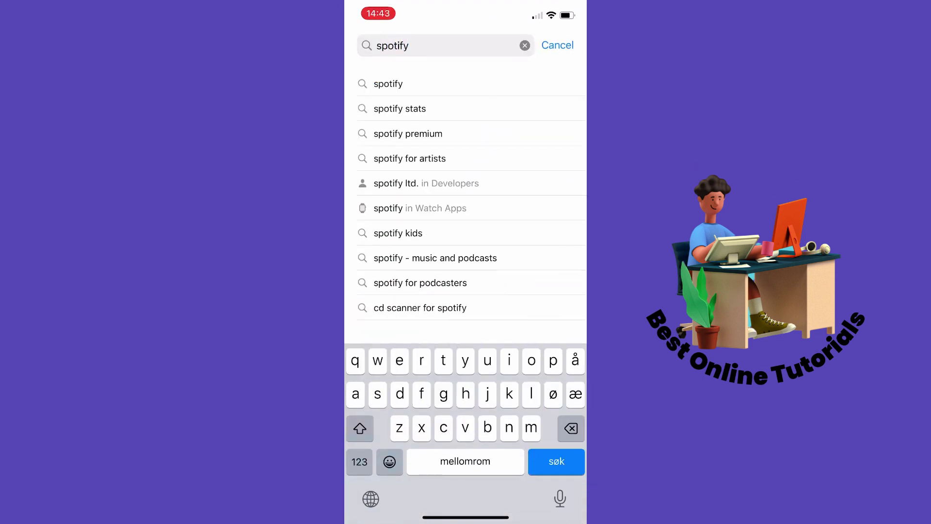
key("Return")
scroll(466, 291, "down", 1)
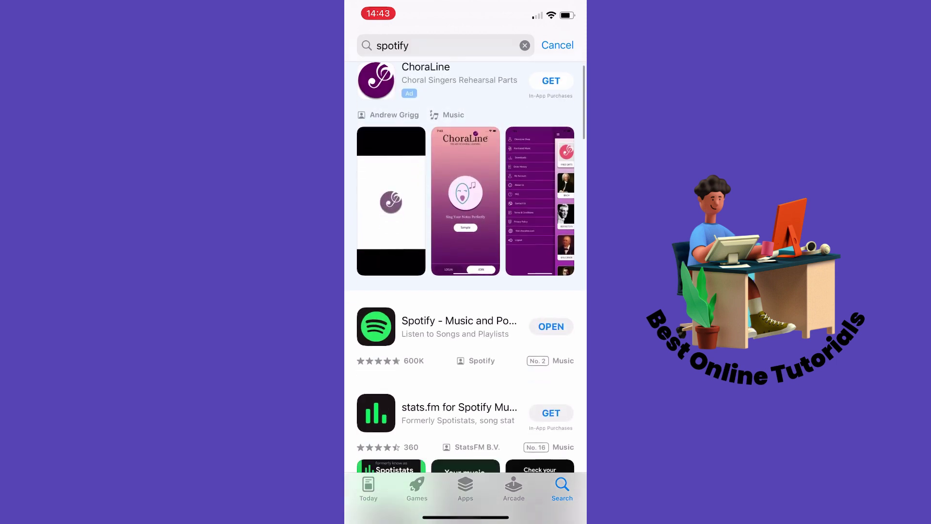
scroll(466, 292, "down", 2)
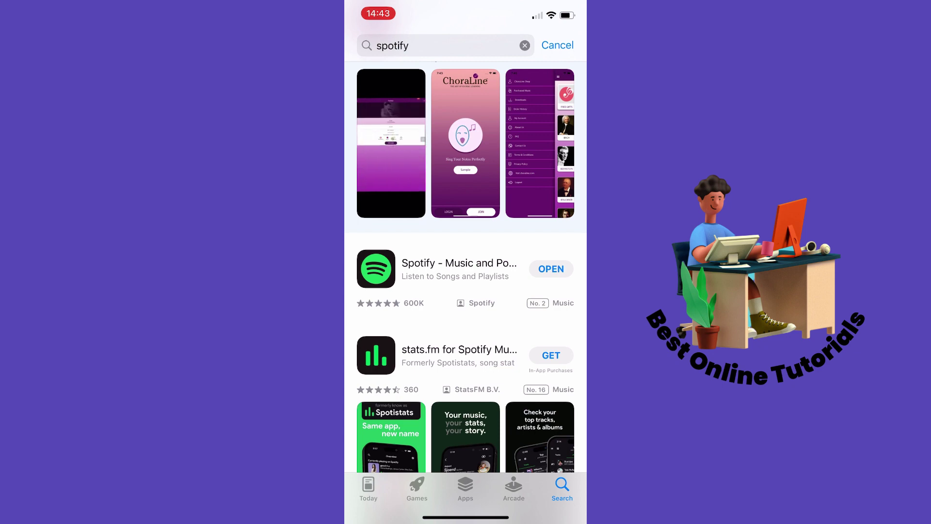
left_click_drag(466, 518, 466, 327)
left_click_drag(485, 250, 485, 44)
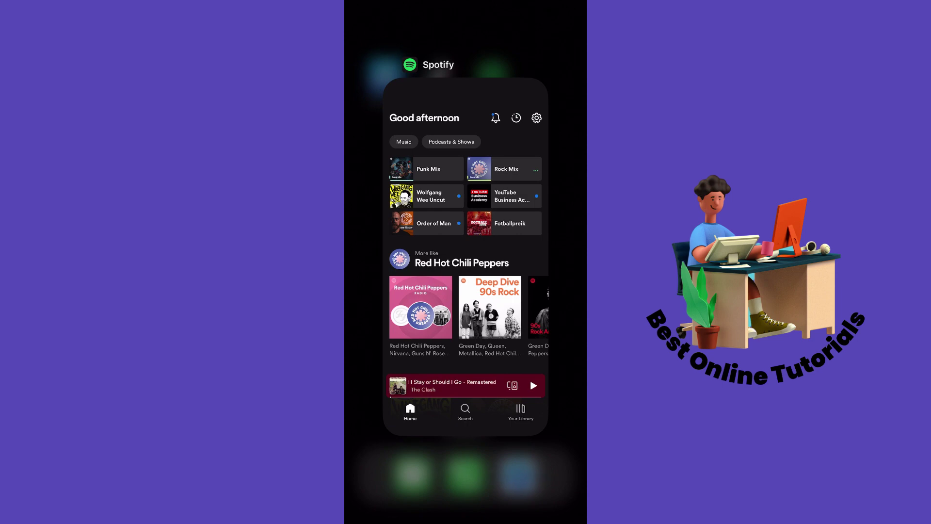
Step: Reopen Spotify from its app switcher card, then swipe the card away to close it
left_click(465, 255)
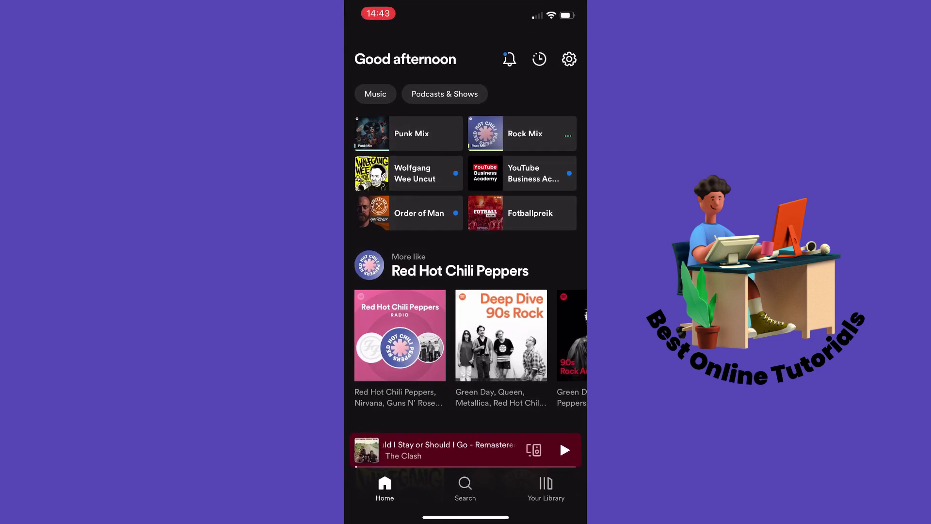
left_click_drag(465, 517, 466, 328)
left_click_drag(466, 255, 466, 44)
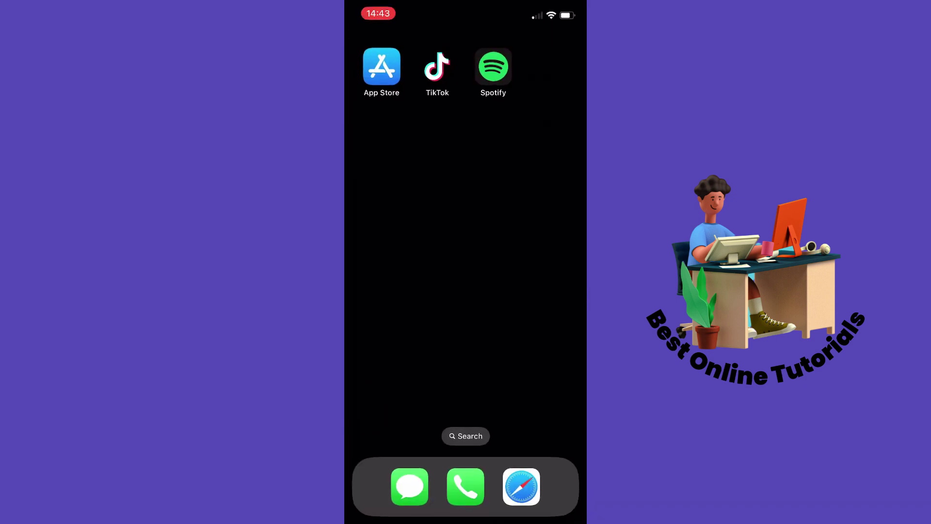
left_click(494, 67)
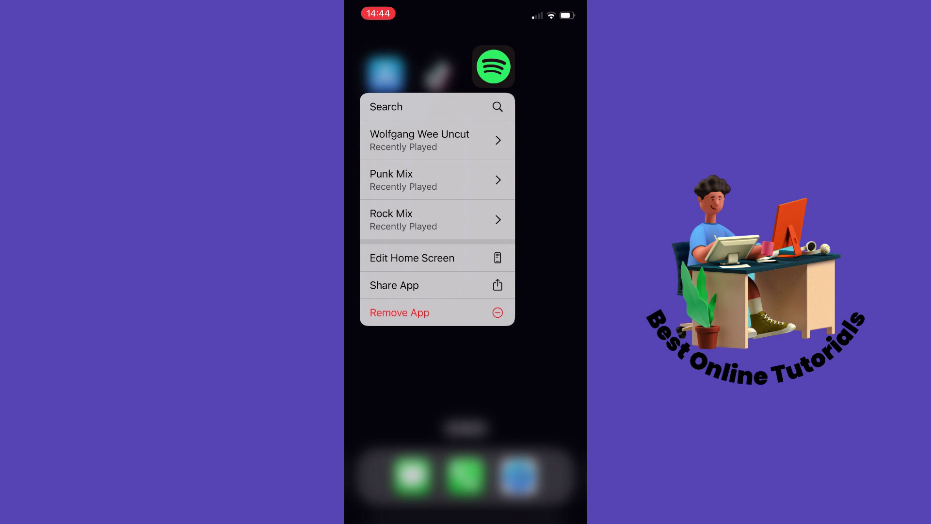
left_click(466, 379)
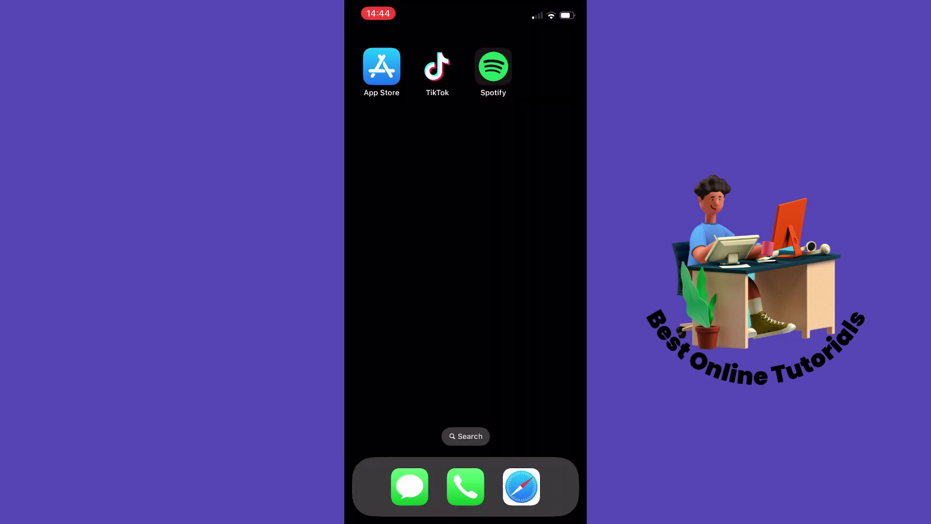